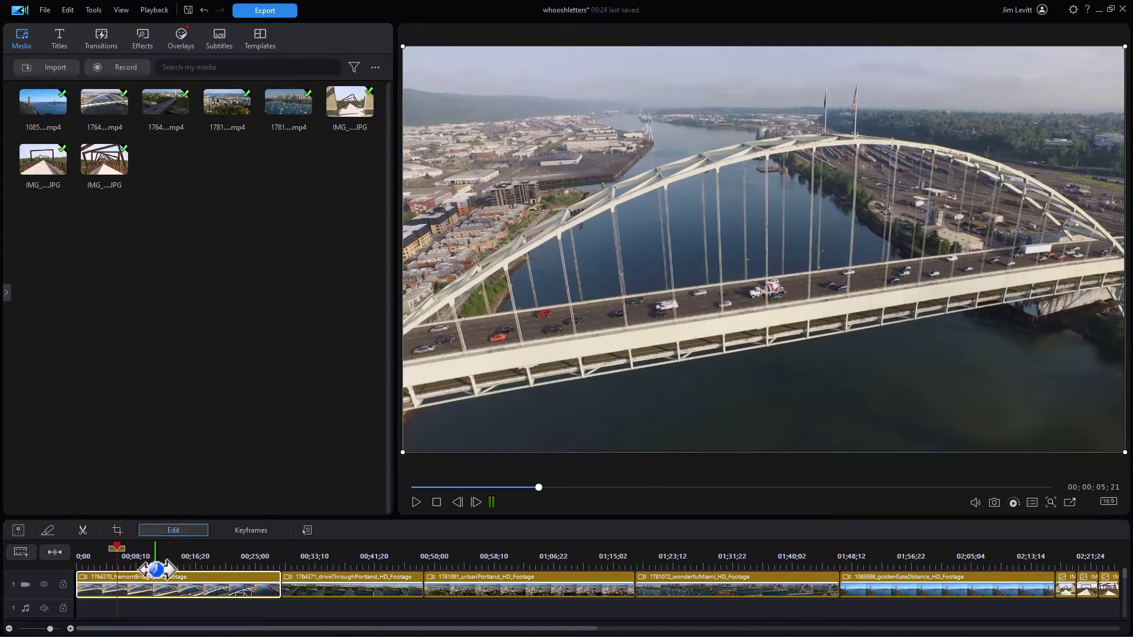
# Play and pause the preview, then open Color Adjustment for the first bridge clip
pyautogui.click(416, 502)
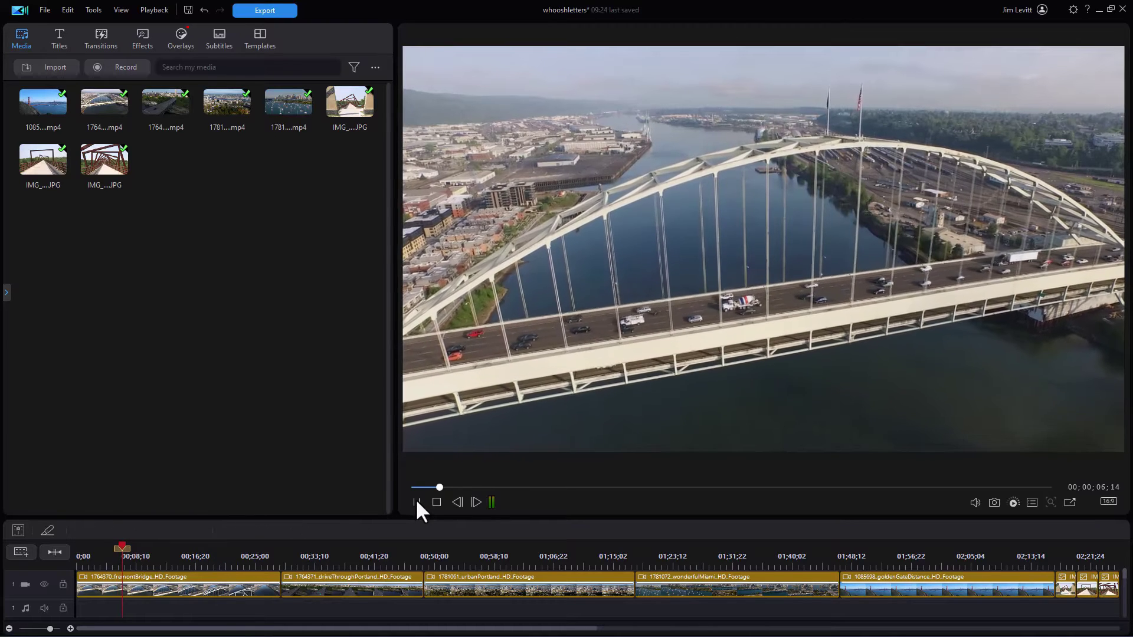
pyautogui.click(416, 502)
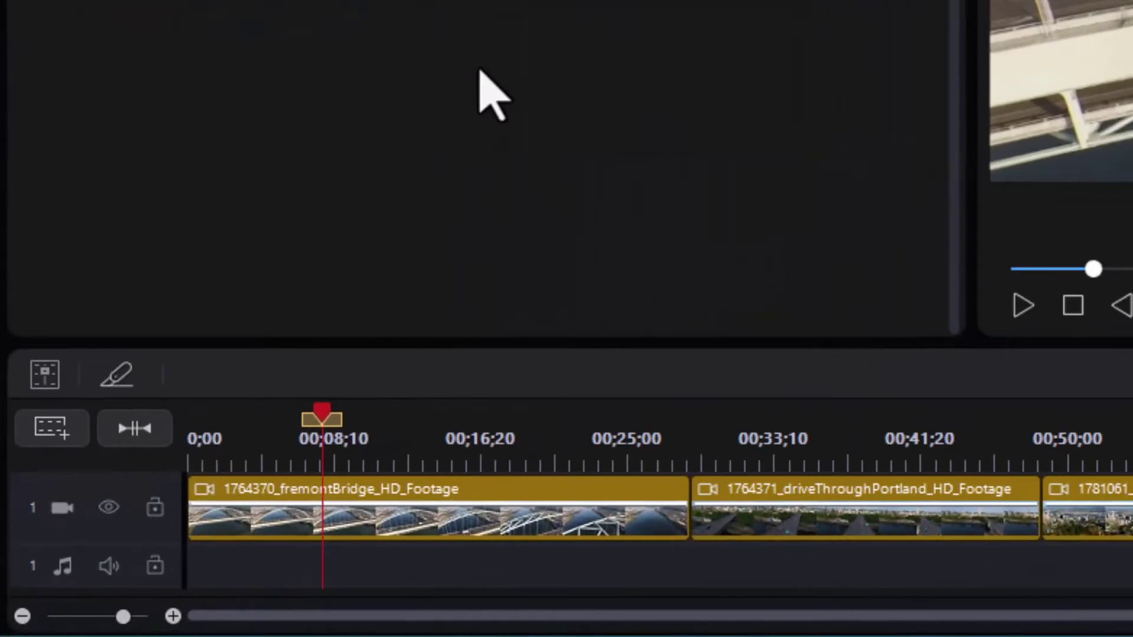
pyautogui.click(495, 519)
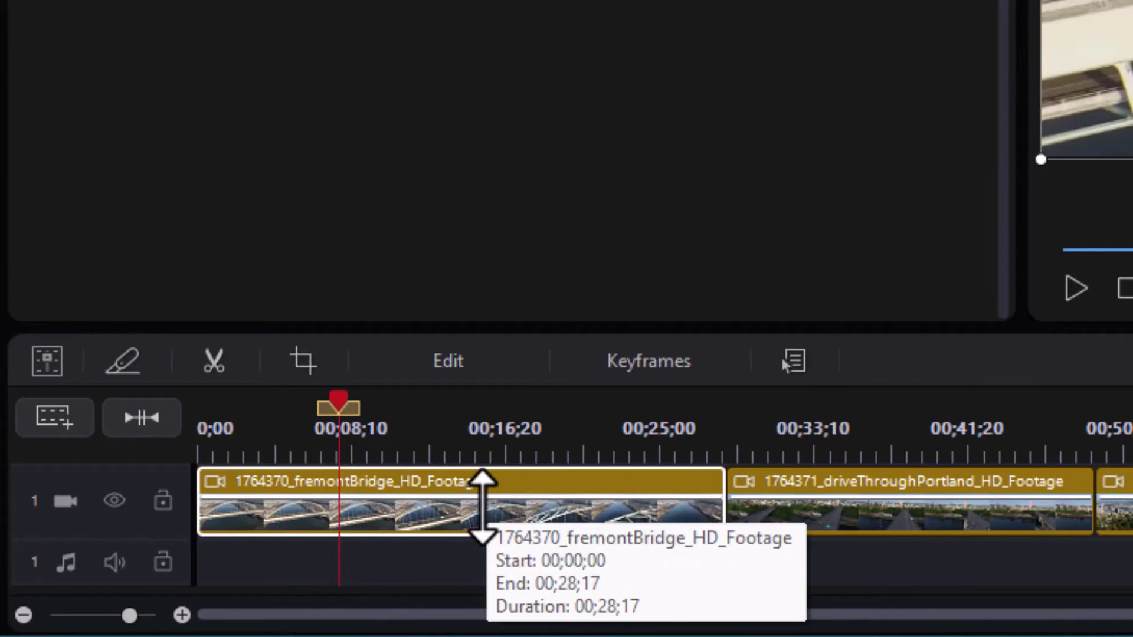
pyautogui.click(501, 362)
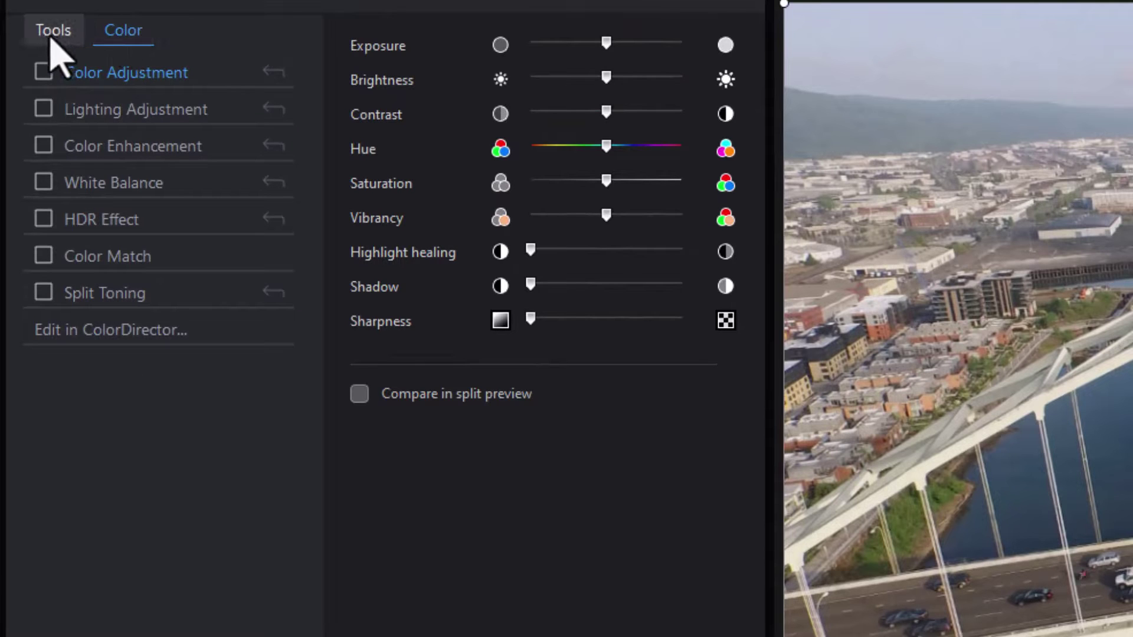
pyautogui.click(51, 35)
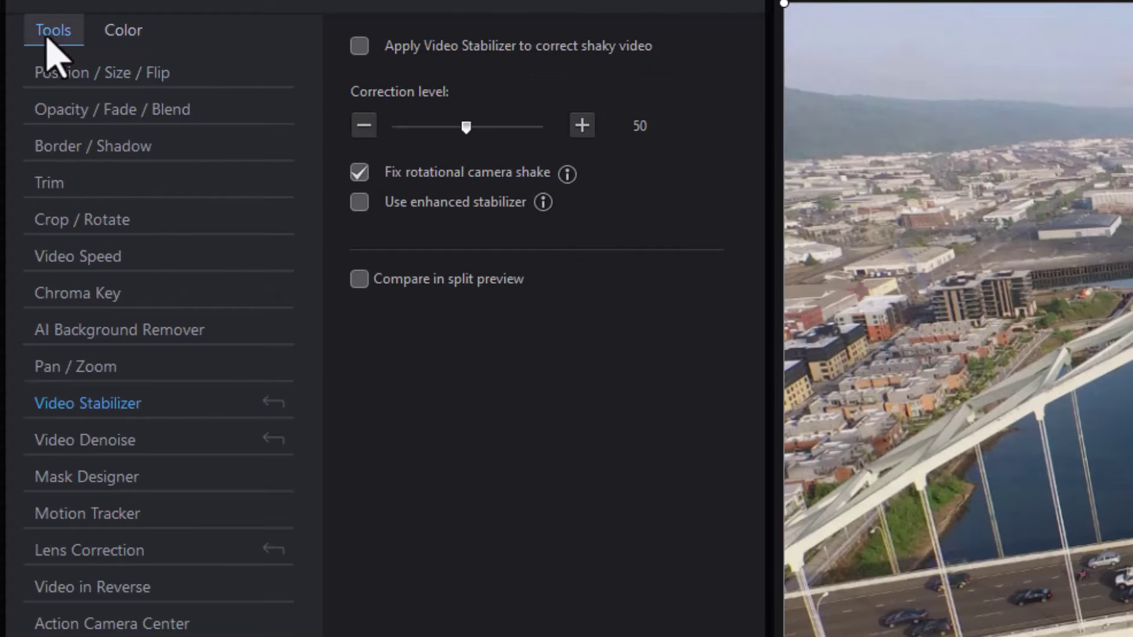
pyautogui.click(131, 37)
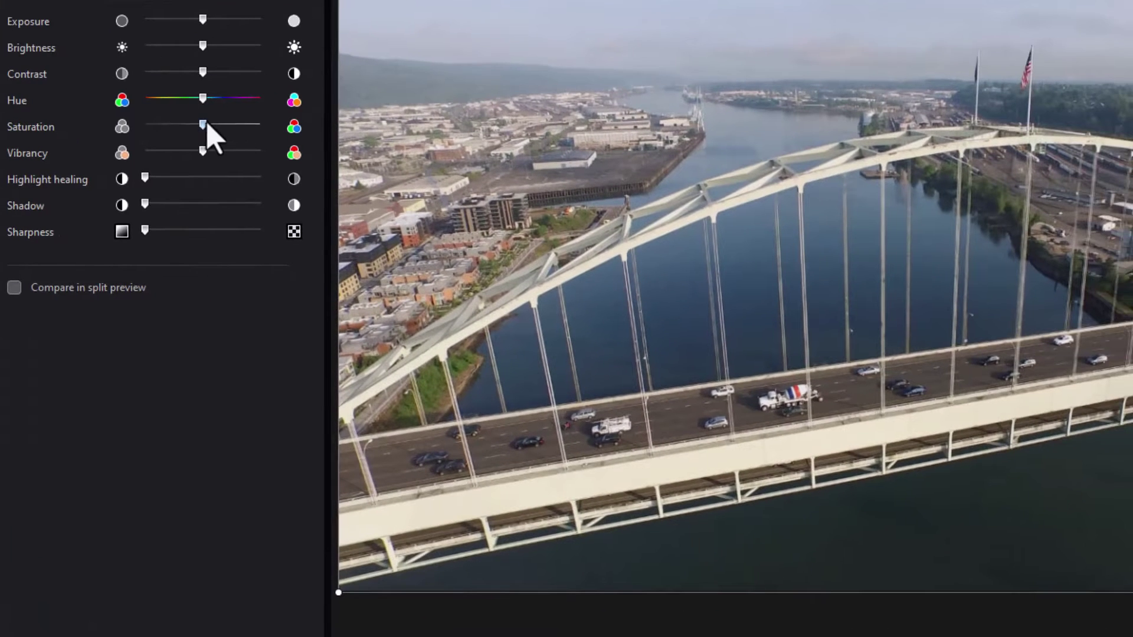
# Drag the bridge clip's Saturation slider to its maximum
pyautogui.moveTo(203, 124); pyautogui.dragTo(287, 139)
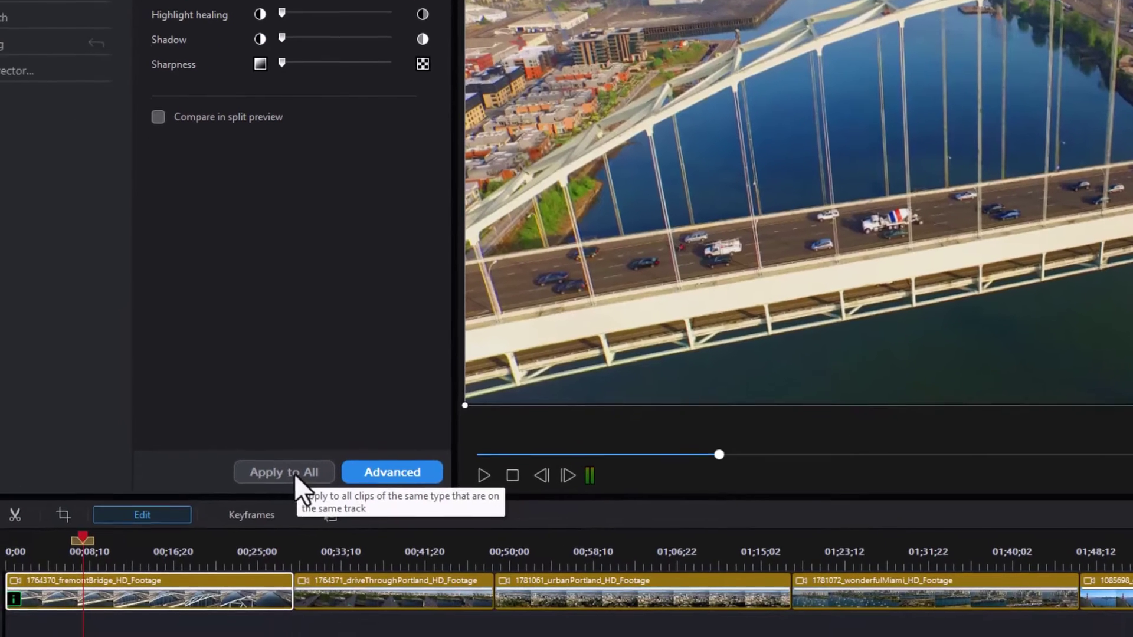
# Apply the saturation boost to all video clips, then check the urbanPortland and wonderfulMiami clips
pyautogui.click(256, 568)
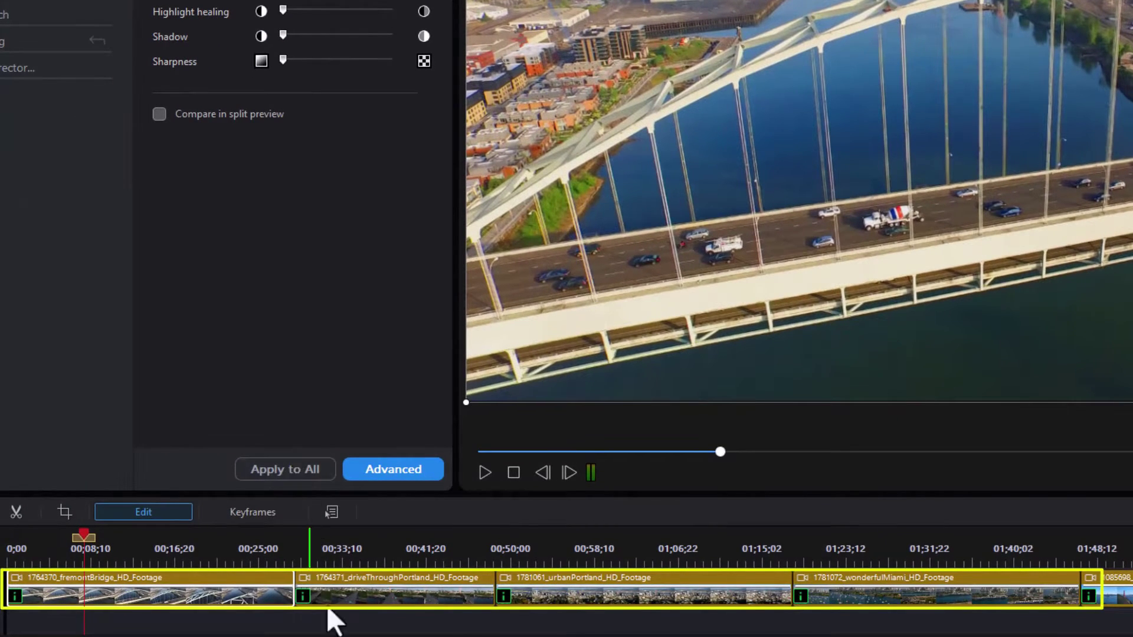
pyautogui.moveTo(305, 599)
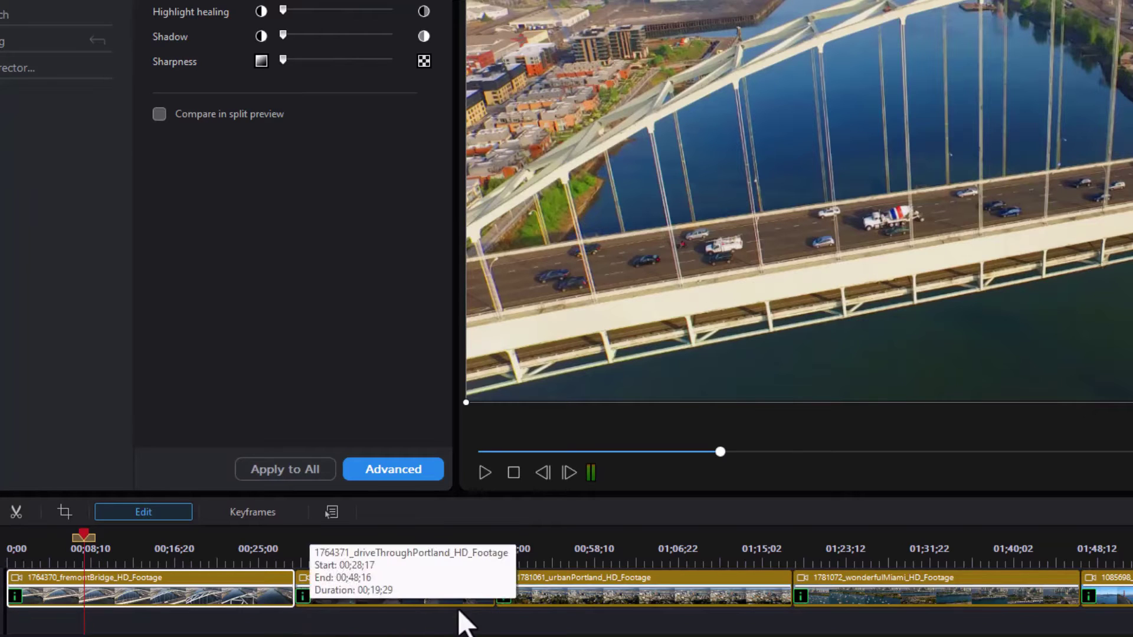
pyautogui.moveTo(506, 596)
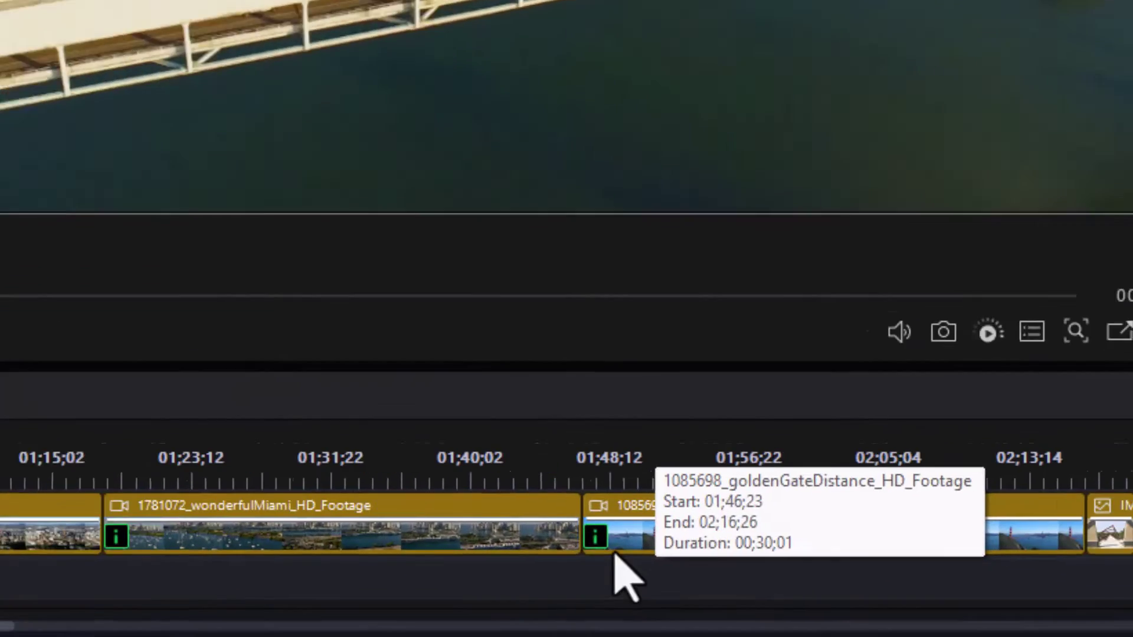
pyautogui.moveTo(1088, 597)
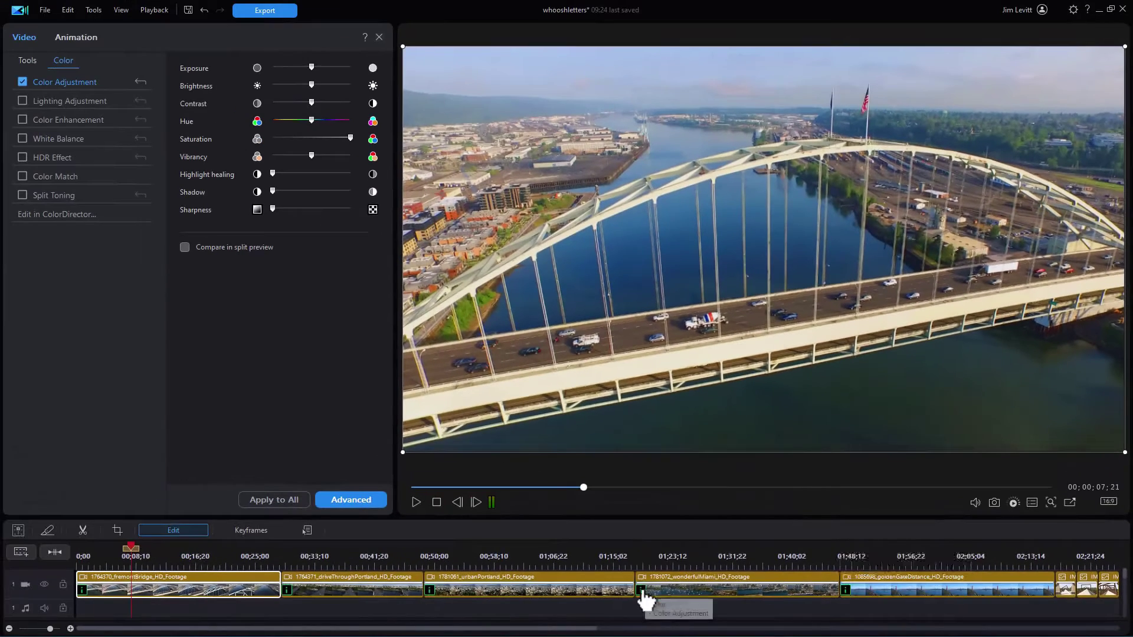
pyautogui.click(554, 550)
pyautogui.click(570, 590)
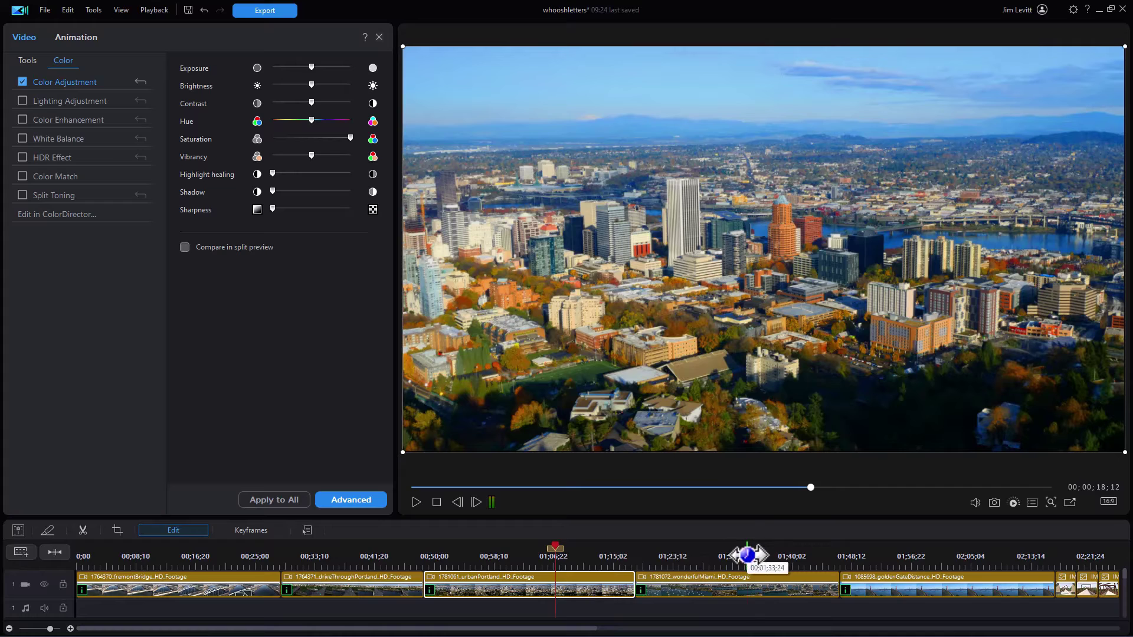
pyautogui.click(746, 554)
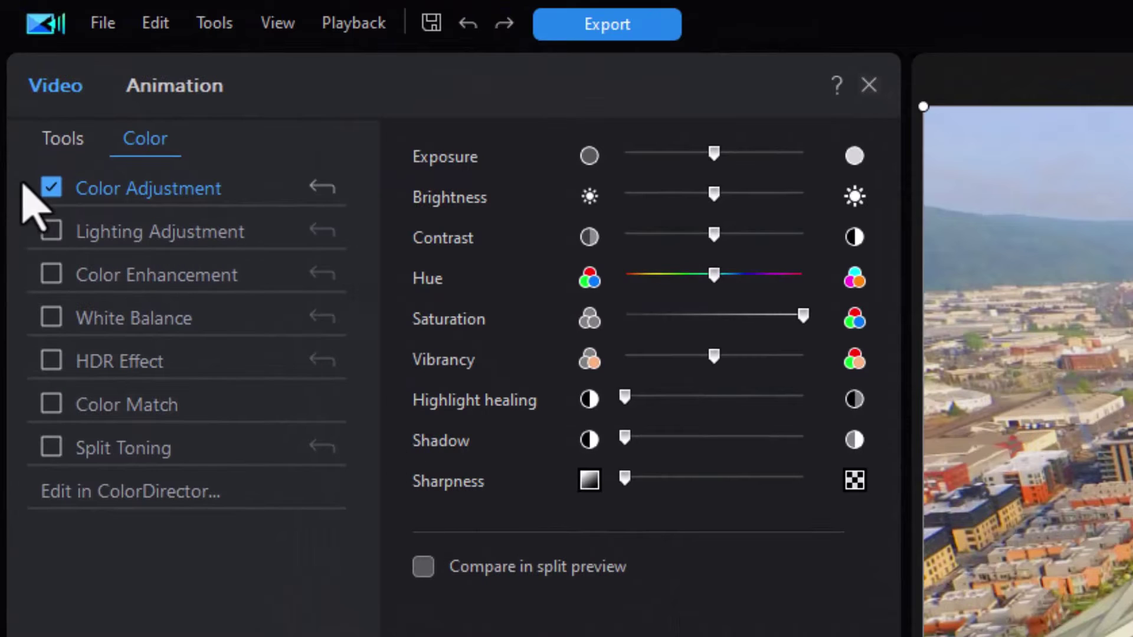
# Turn off the bridge clip's Color Adjustment and return to its editing tools list
pyautogui.click(51, 188)
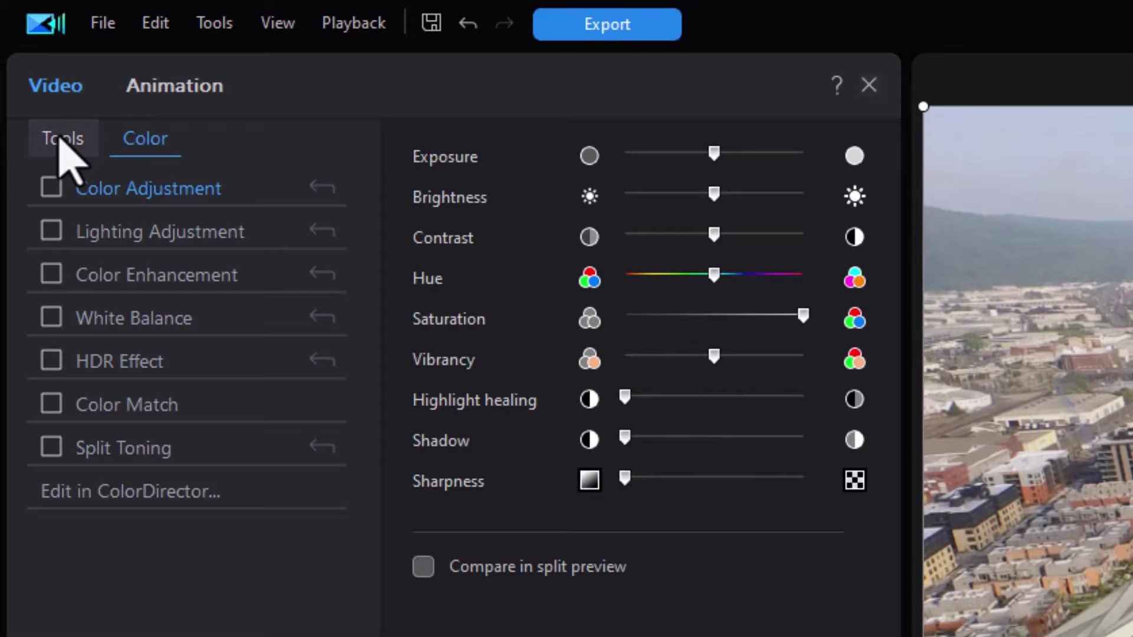
pyautogui.click(59, 140)
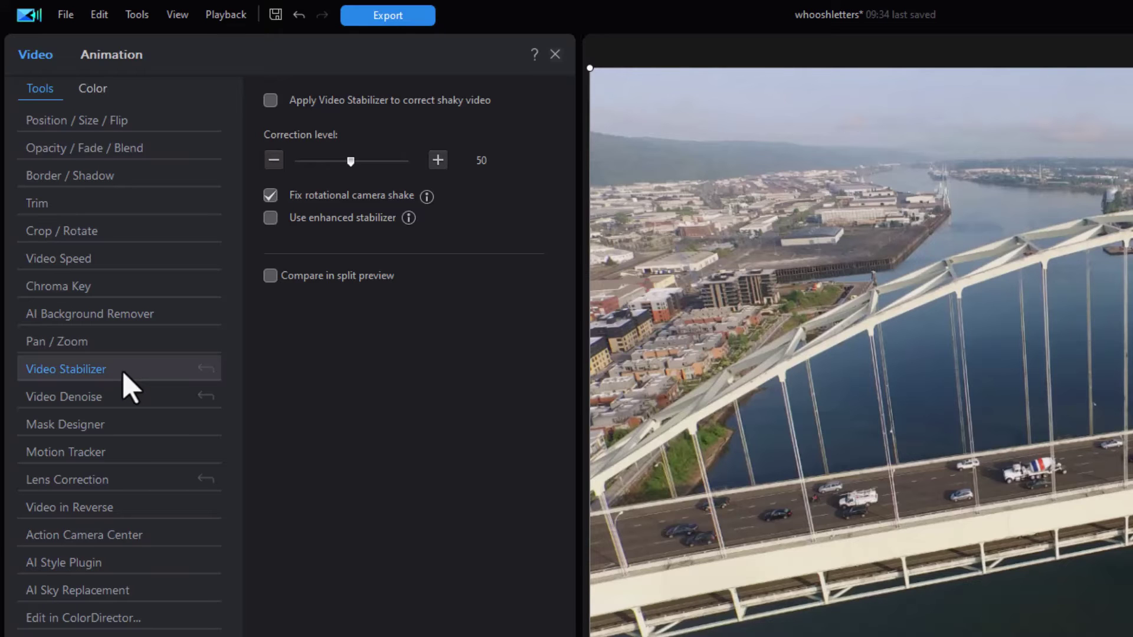
# Check 'Apply Video Stabilizer to correct shaky video' for the bridge clip
pyautogui.click(271, 101)
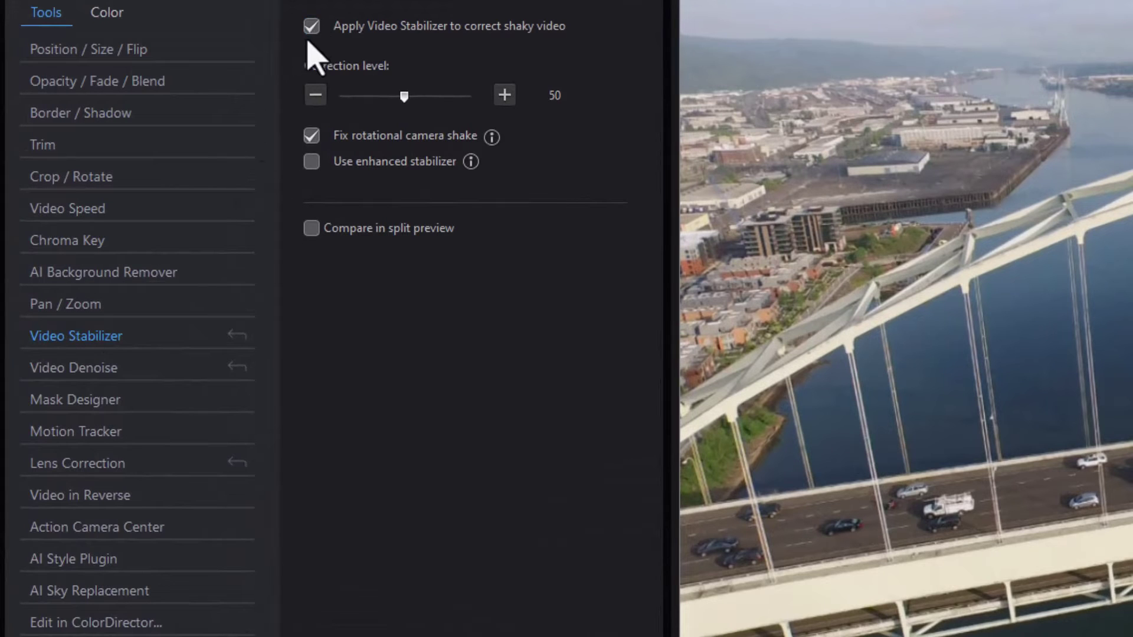
# Uncheck 'Apply Video Stabilizer to correct shaky video' on the bridge clip
pyautogui.click(308, 27)
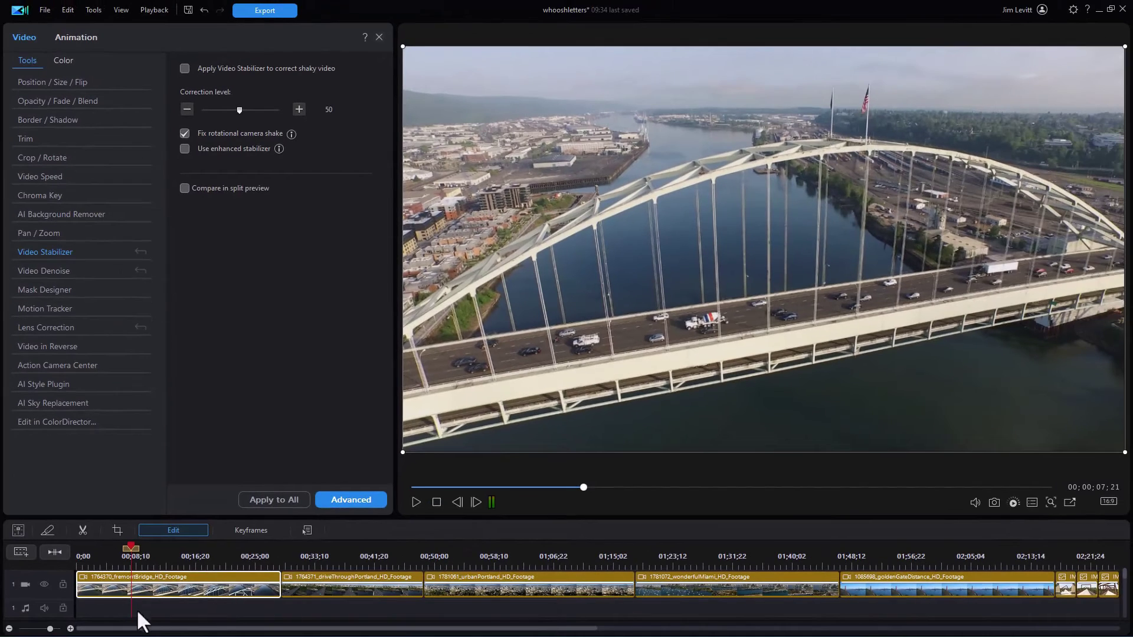
# Zoom the timeline, select the IMG_4860 photo, and give it the Random pan/zoom style
pyautogui.moveTo(563, 631); pyautogui.dragTo(768, 636)
pyautogui.moveTo(603, 543); pyautogui.dragTo(993, 594)
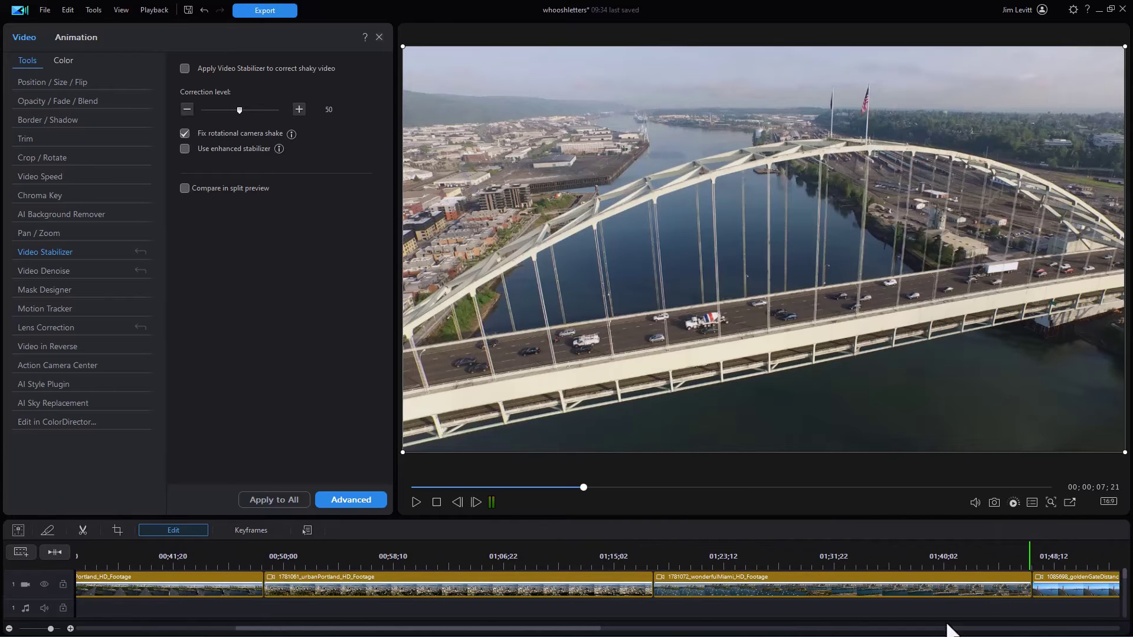
pyautogui.moveTo(571, 632); pyautogui.dragTo(855, 632)
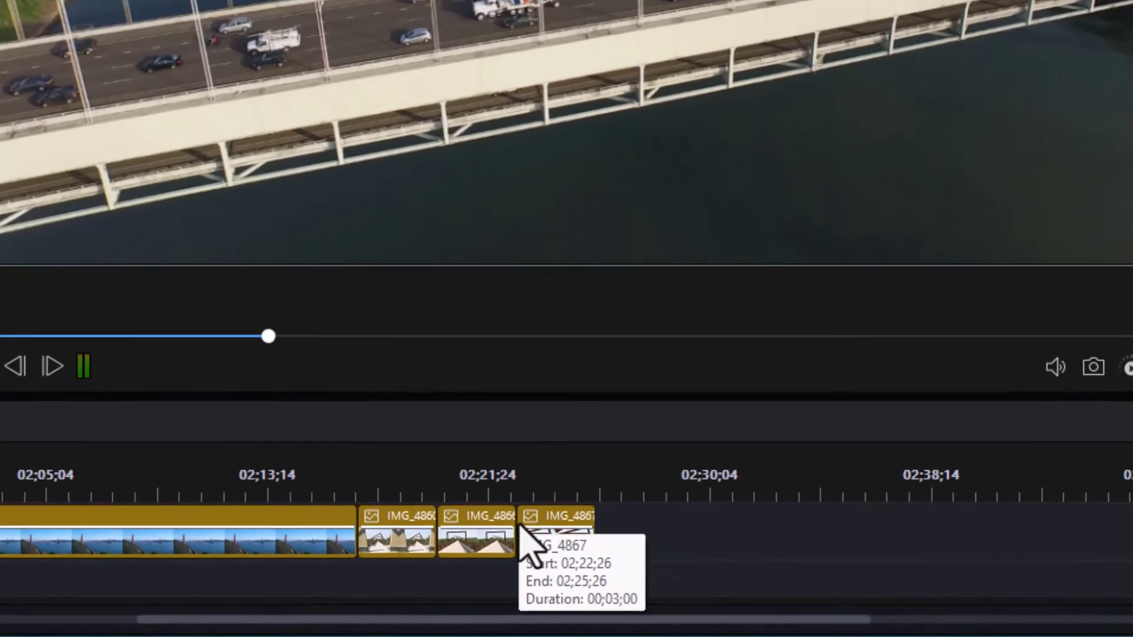
pyautogui.click(580, 577)
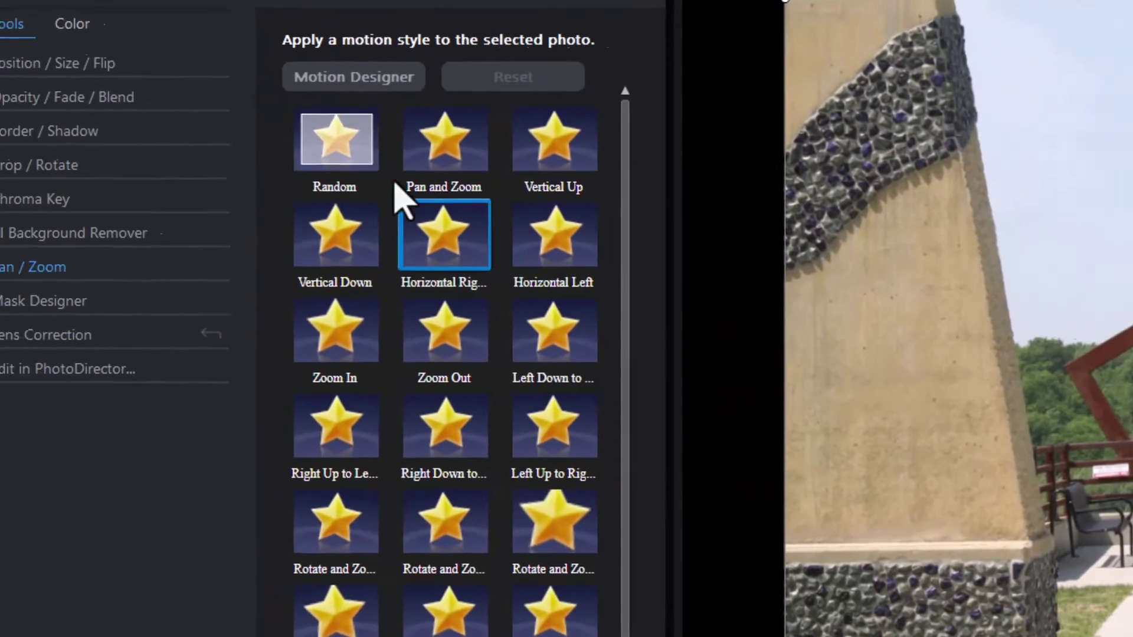
pyautogui.click(334, 121)
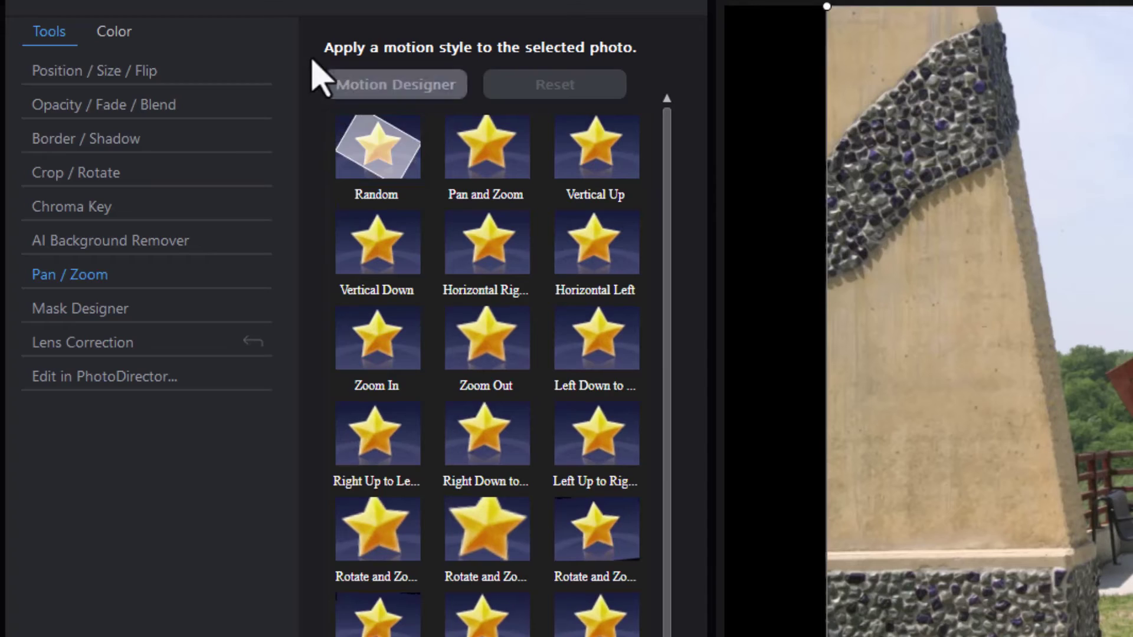
# Max out the photo's saturation, apply it to all images, and check the next photo
pyautogui.click(114, 32)
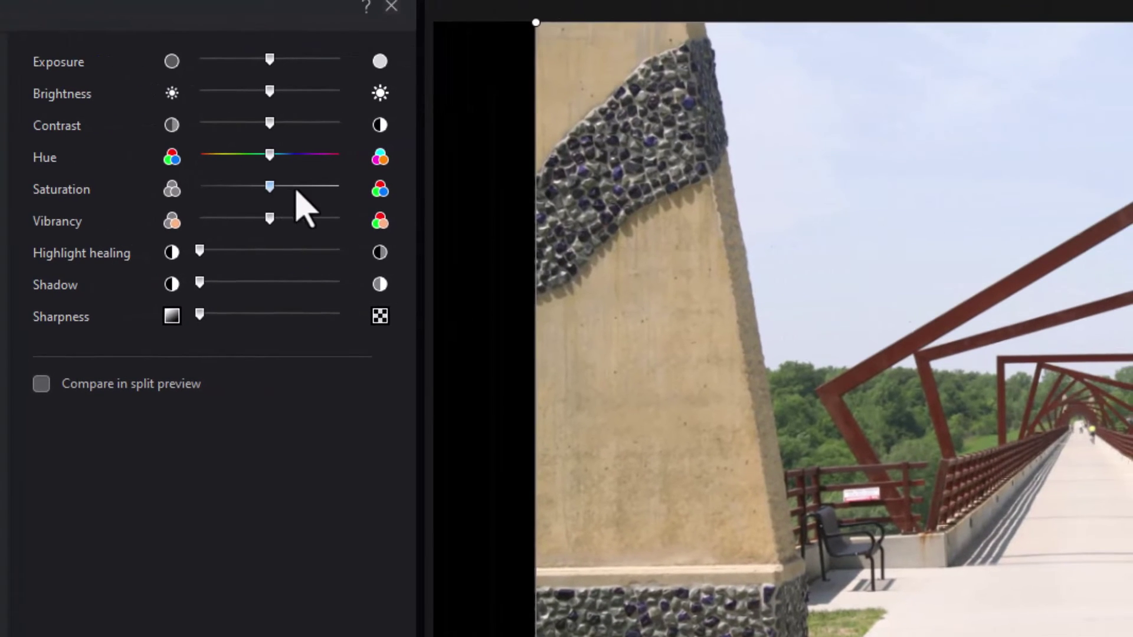
pyautogui.moveTo(296, 191); pyautogui.dragTo(406, 204)
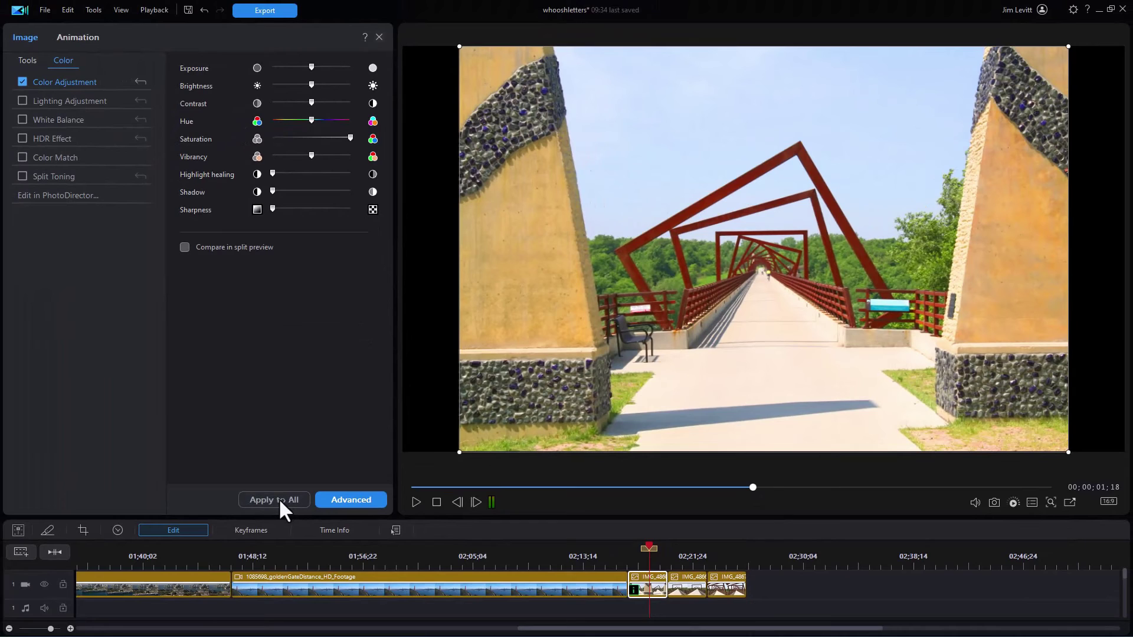
pyautogui.click(278, 499)
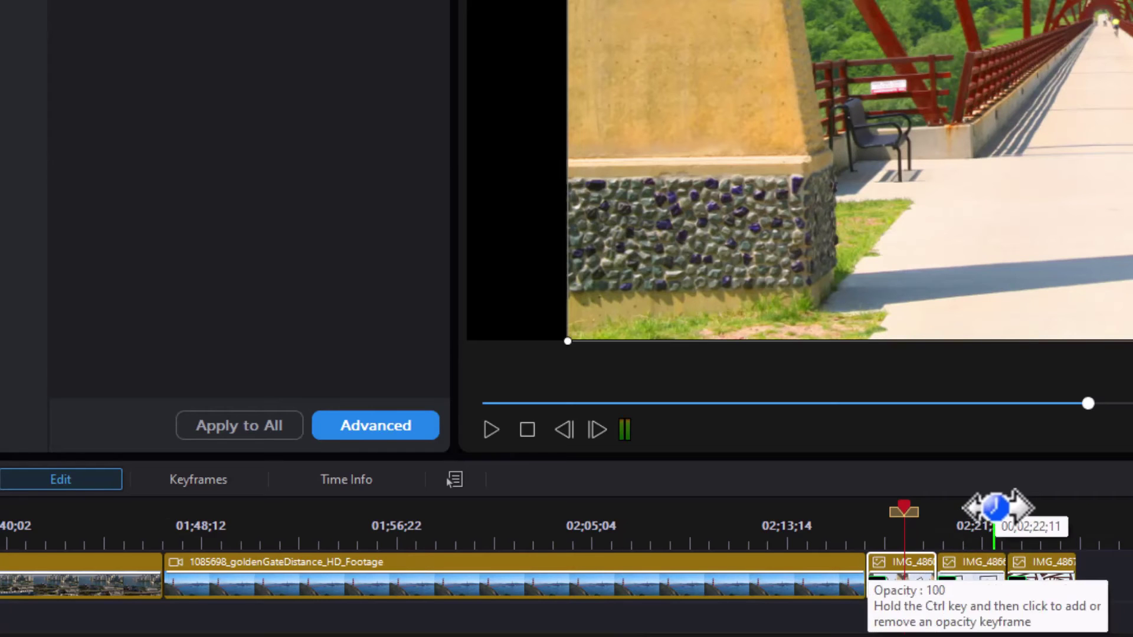
pyautogui.click(972, 511)
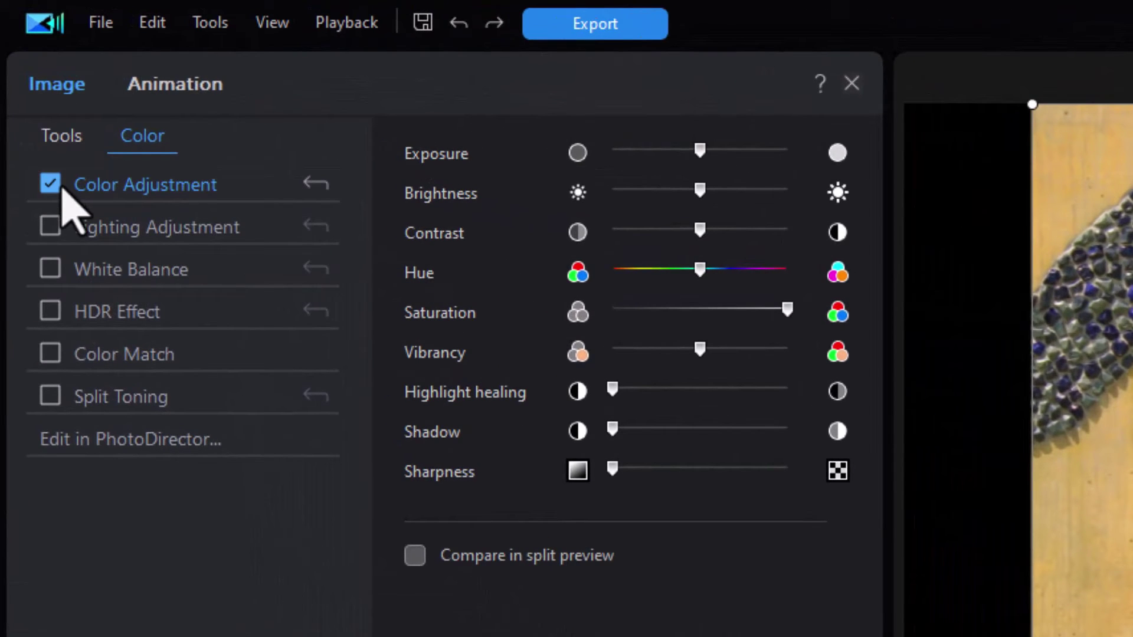
# Turn off the photo's Color Adjustment and open its Lens Correction settings
pyautogui.click(51, 184)
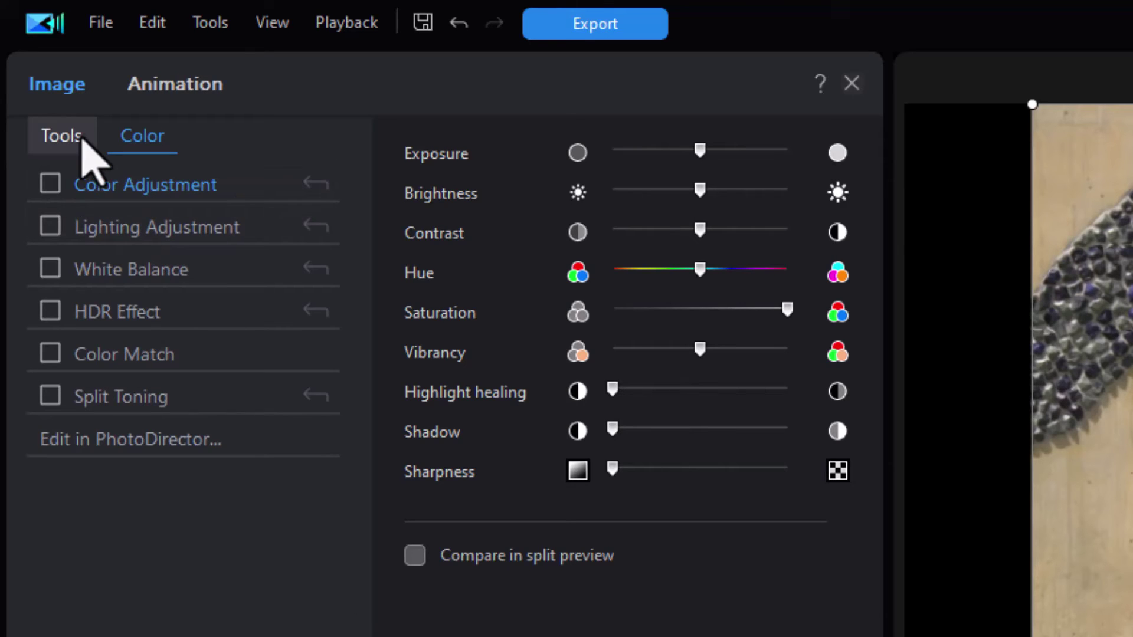
pyautogui.click(60, 139)
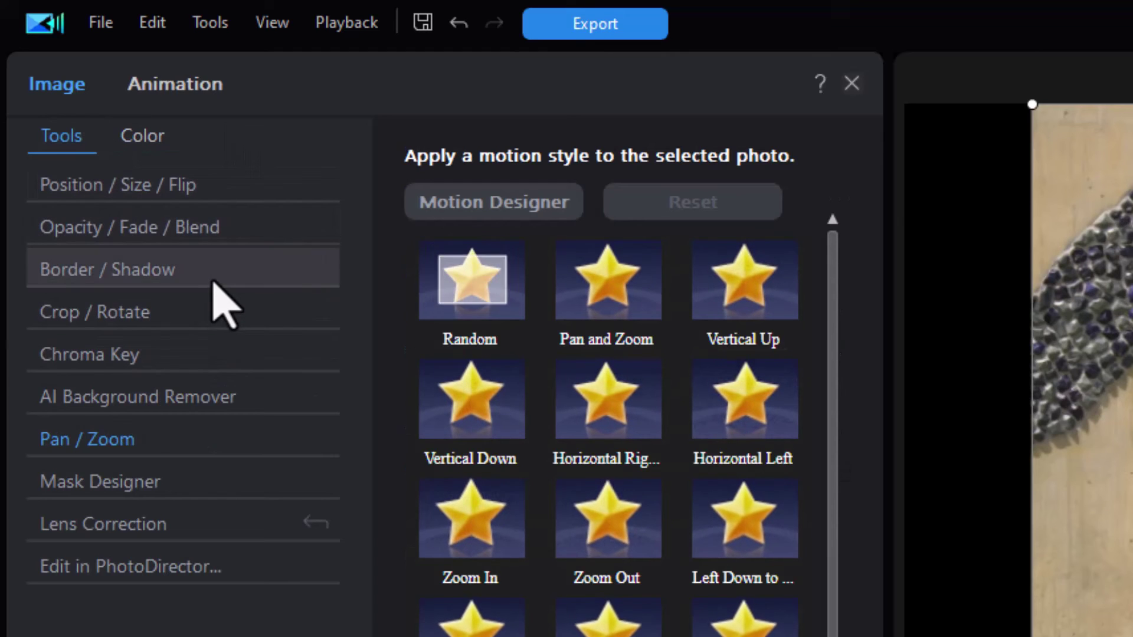
pyautogui.click(154, 525)
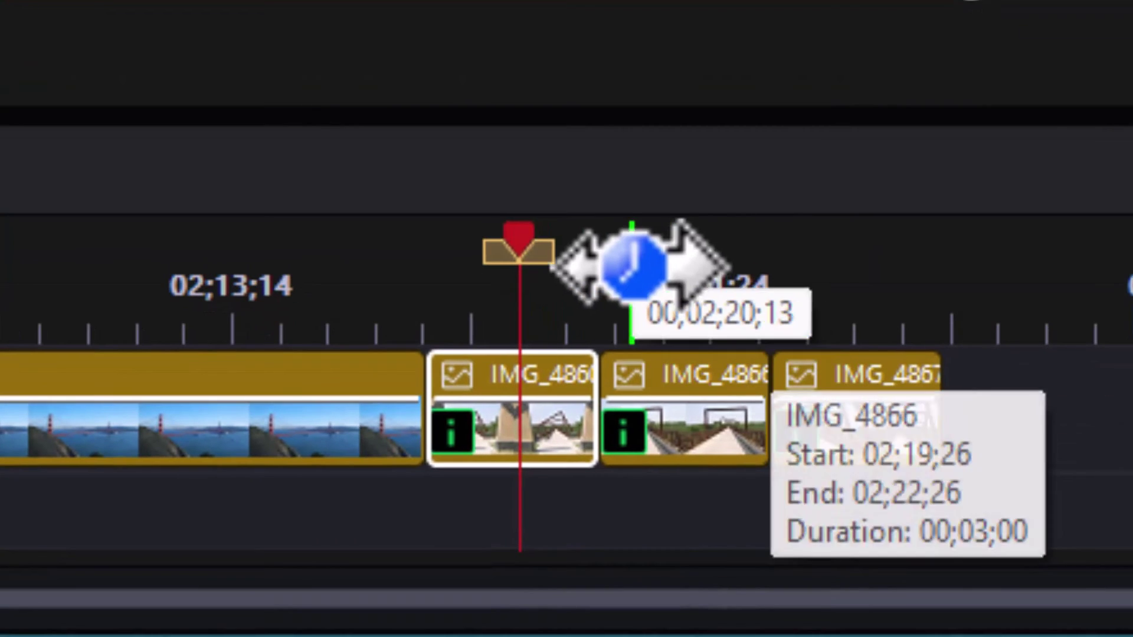
# Move the playhead across the second, last and another photo clip to review them
pyautogui.click(700, 244)
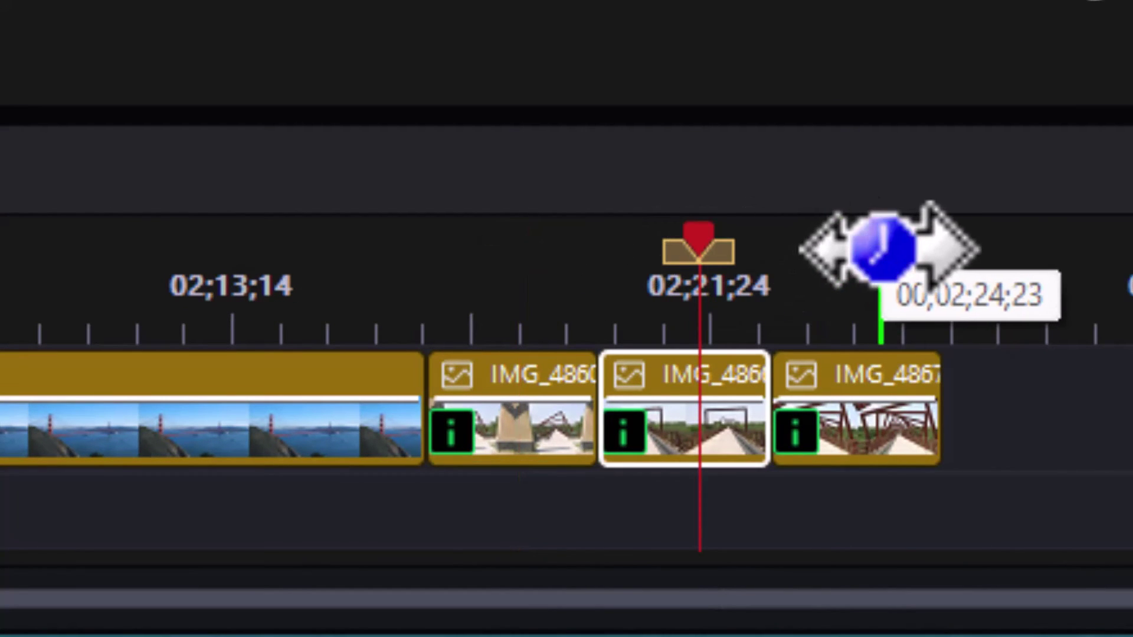
pyautogui.click(880, 249)
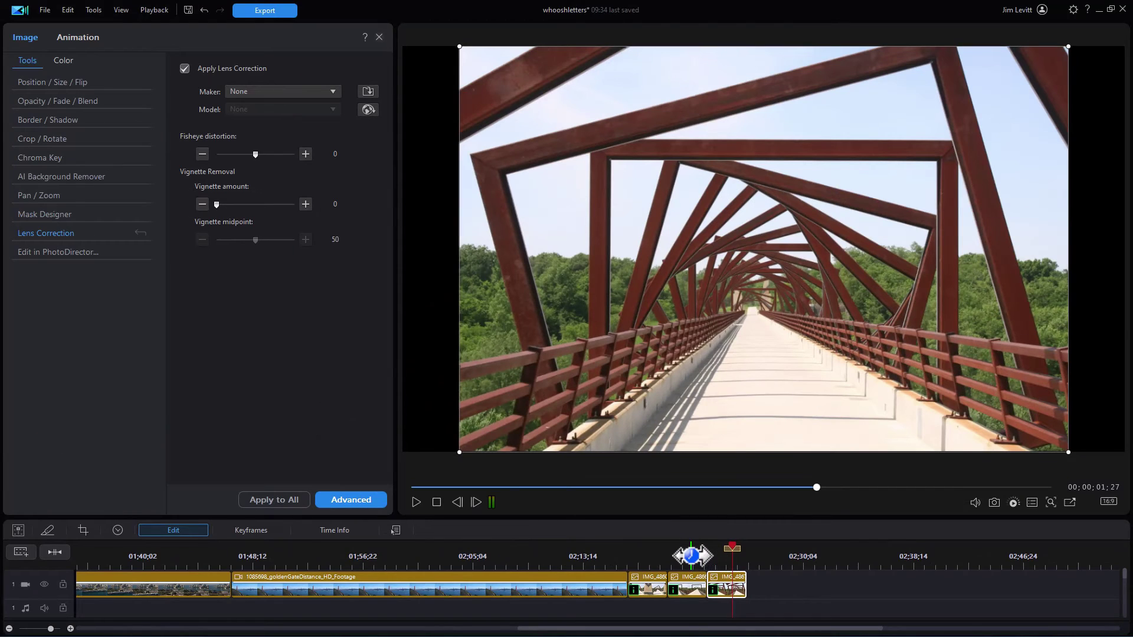
pyautogui.click(691, 556)
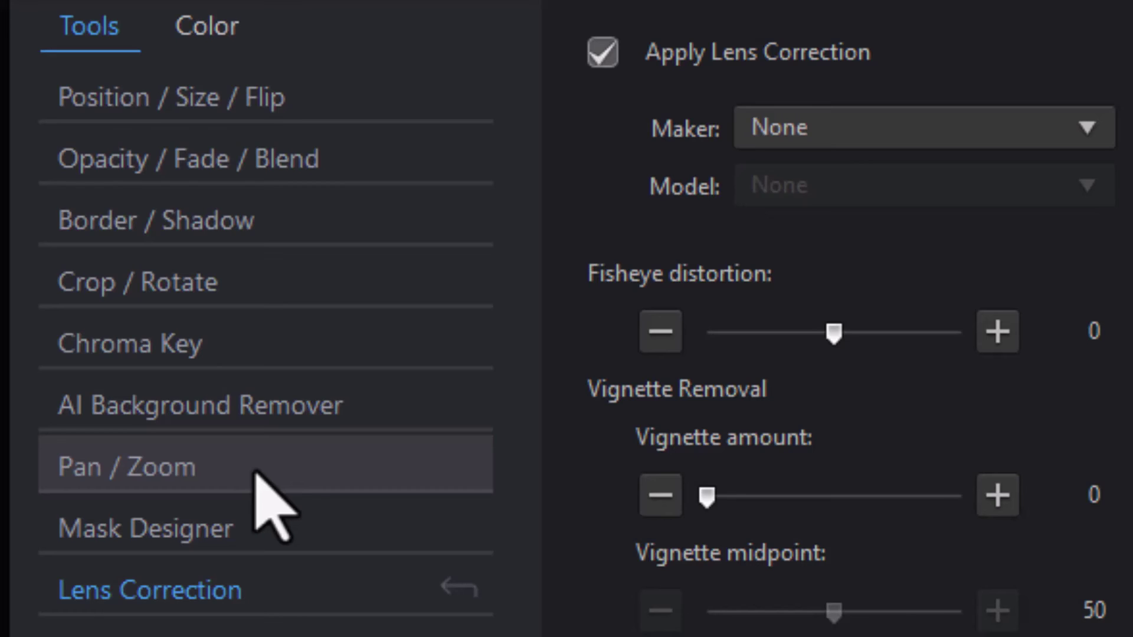
# Pick a Pan / Zoom motion style and preview it from the first photo's start
pyautogui.click(254, 469)
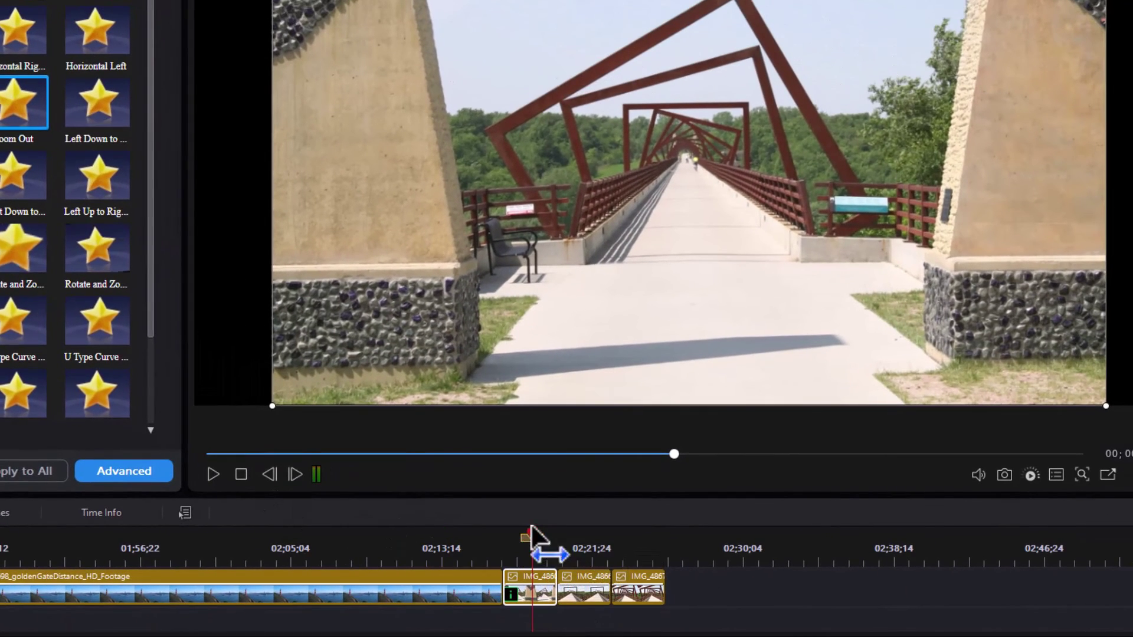
pyautogui.moveTo(531, 537); pyautogui.dragTo(503, 538)
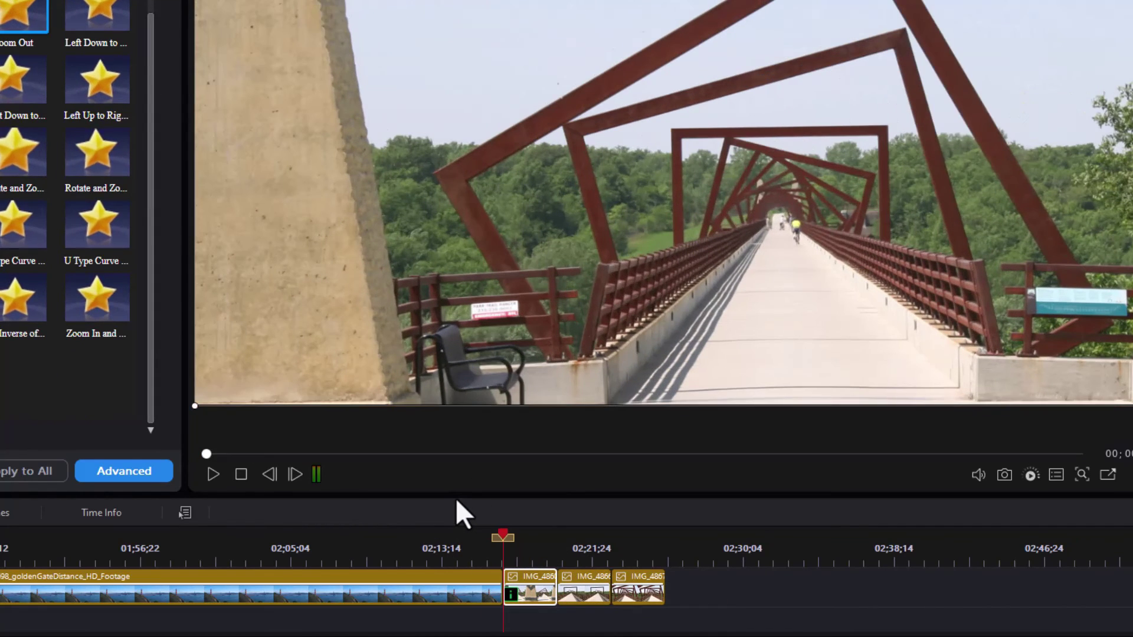
pyautogui.press('space')
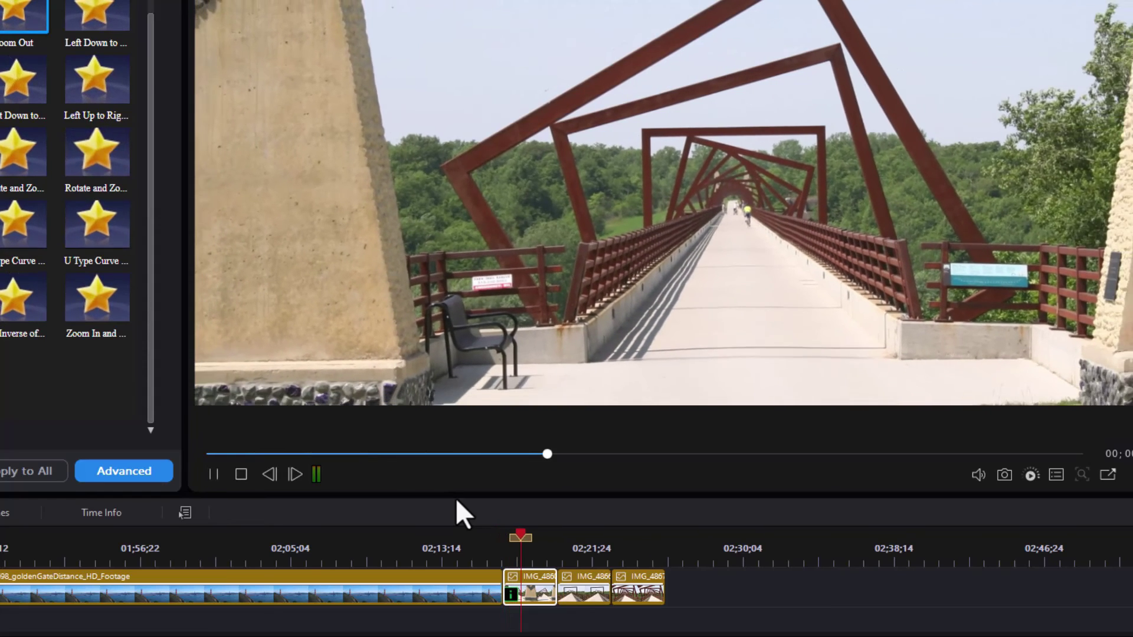
pyautogui.press('space')
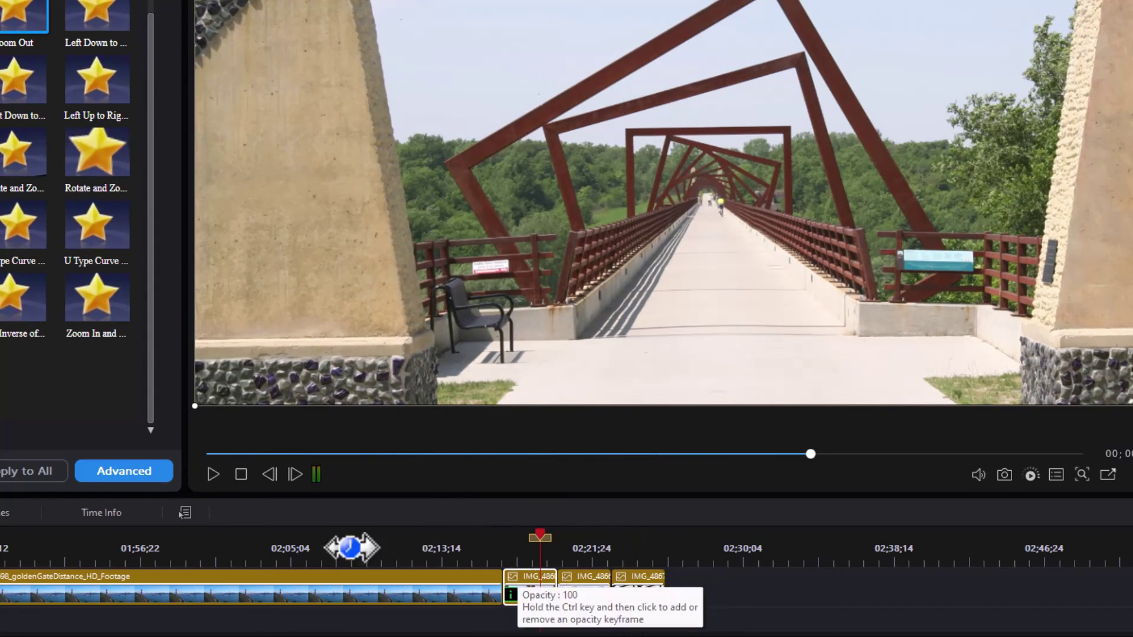
# Apply the motion style to all images, stop playback, and select the first photo
pyautogui.click(16, 475)
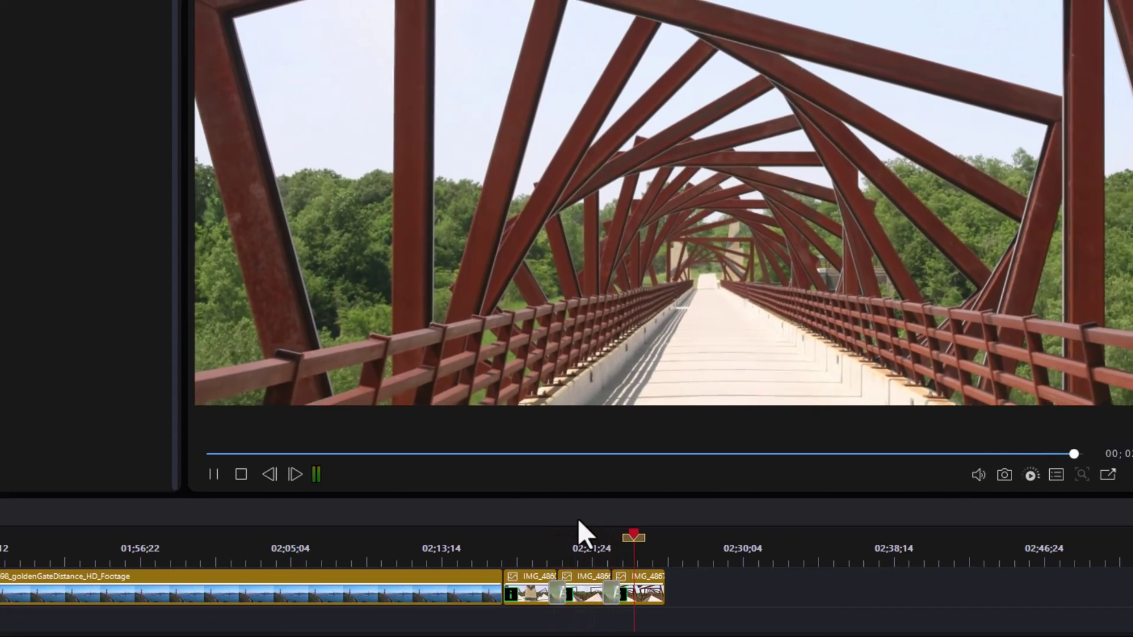
pyautogui.press('space')
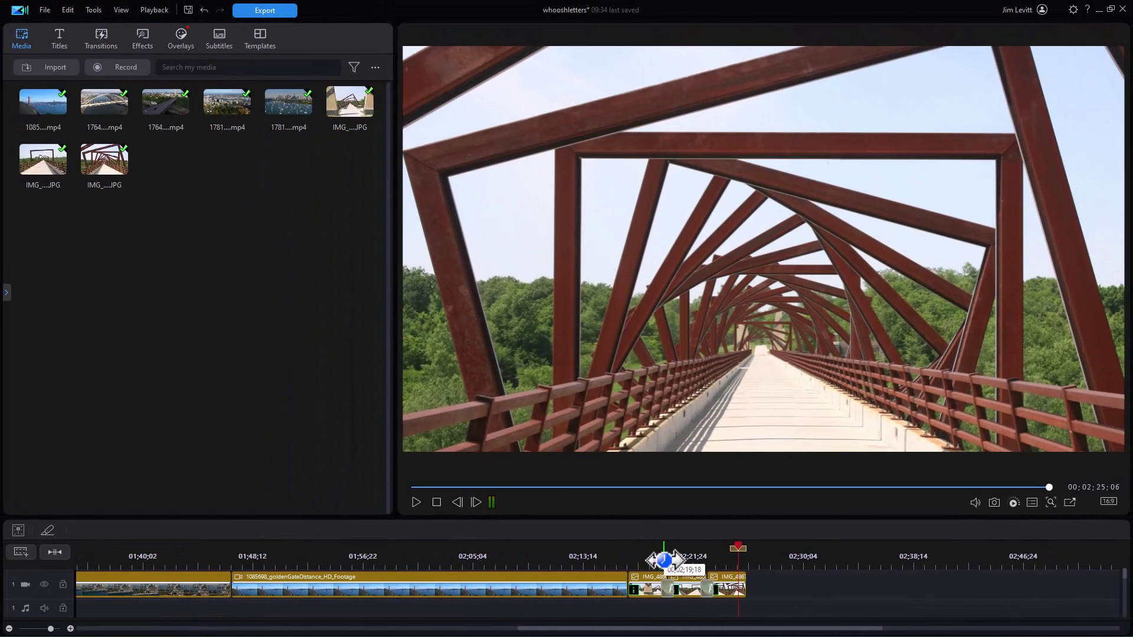
pyautogui.click(659, 559)
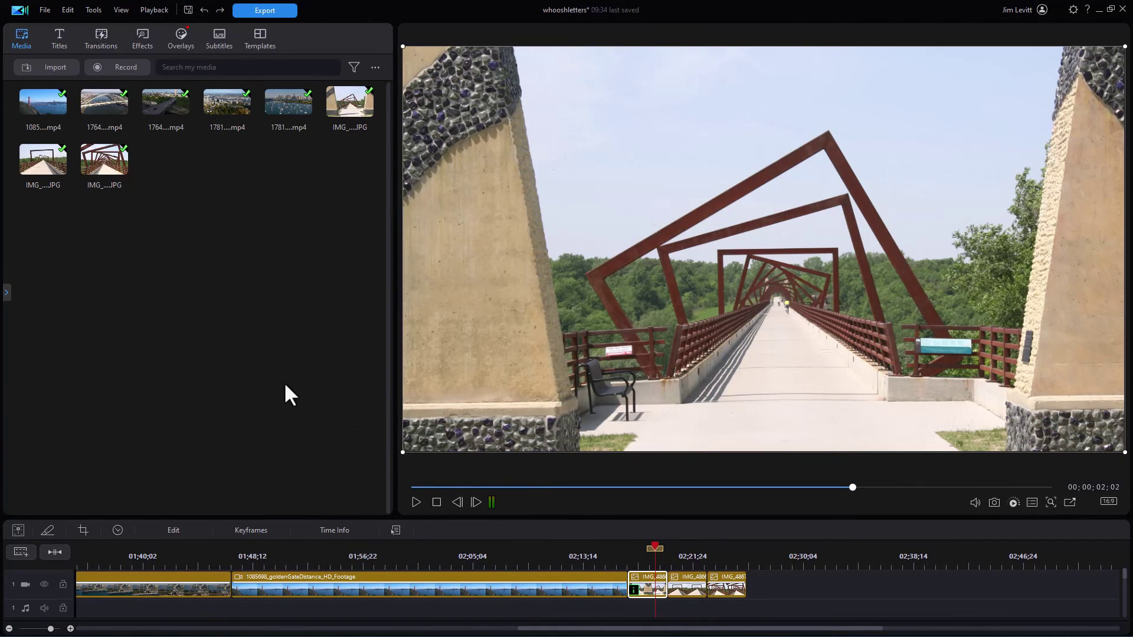